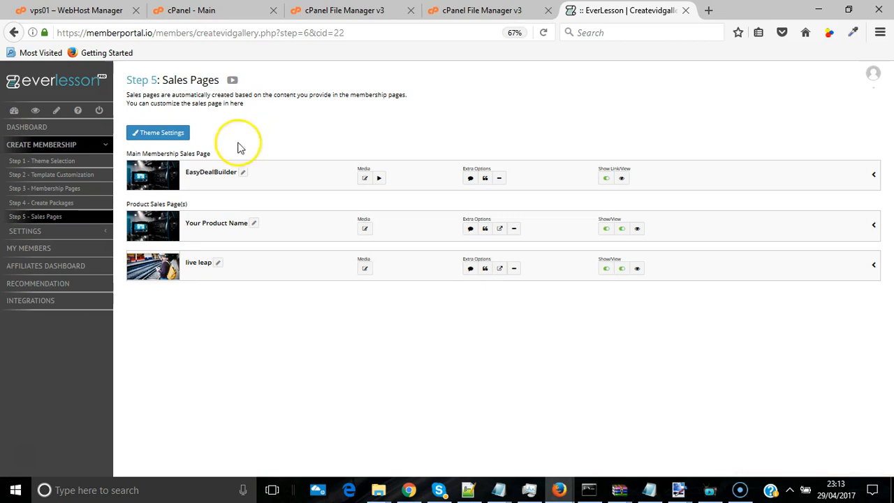
# - Open the sales page theme settings and insert the red-and-blue library image as the cover photo with the Cover/Stretch background type
pyautogui.click(148, 136)
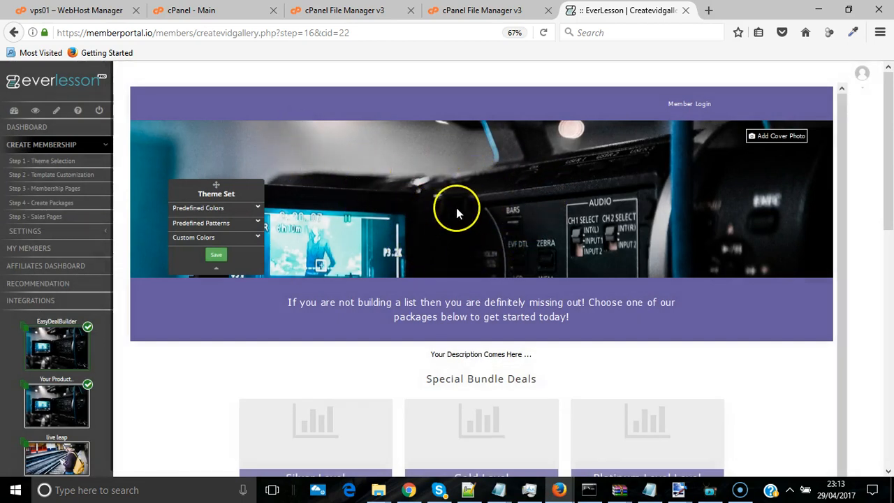
pyautogui.click(777, 138)
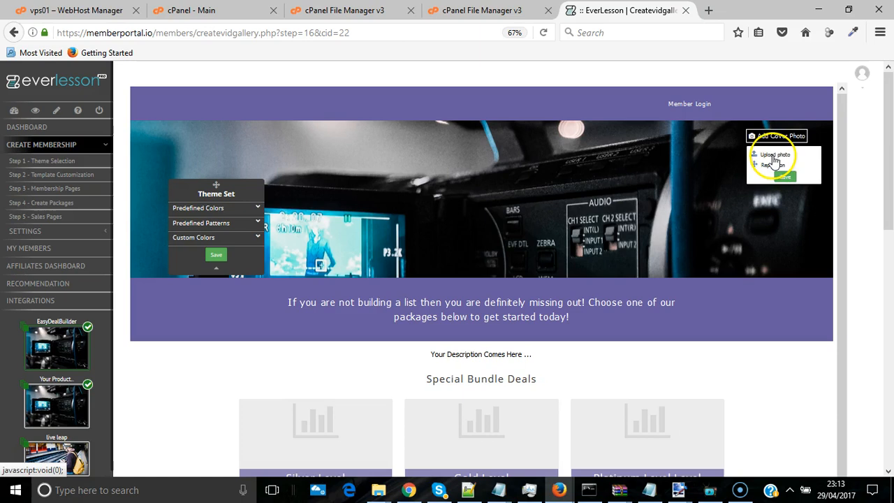
pyautogui.click(773, 159)
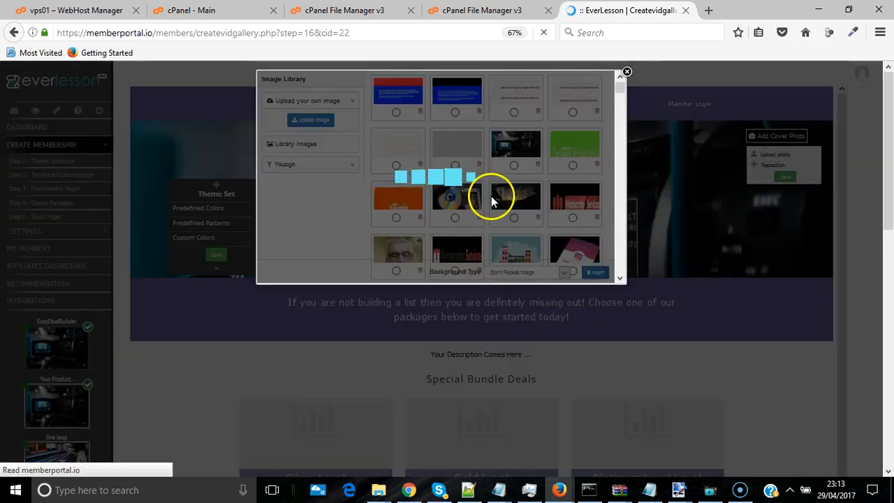
pyautogui.click(399, 113)
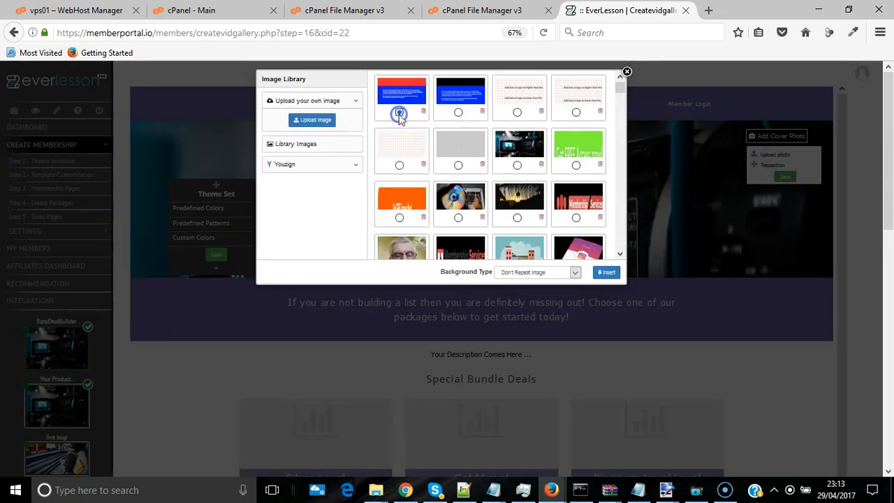
pyautogui.click(575, 273)
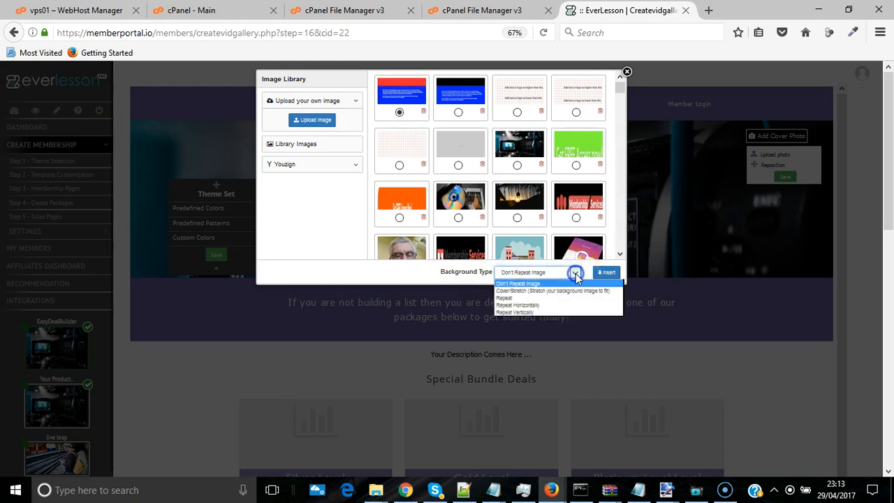
pyautogui.click(544, 291)
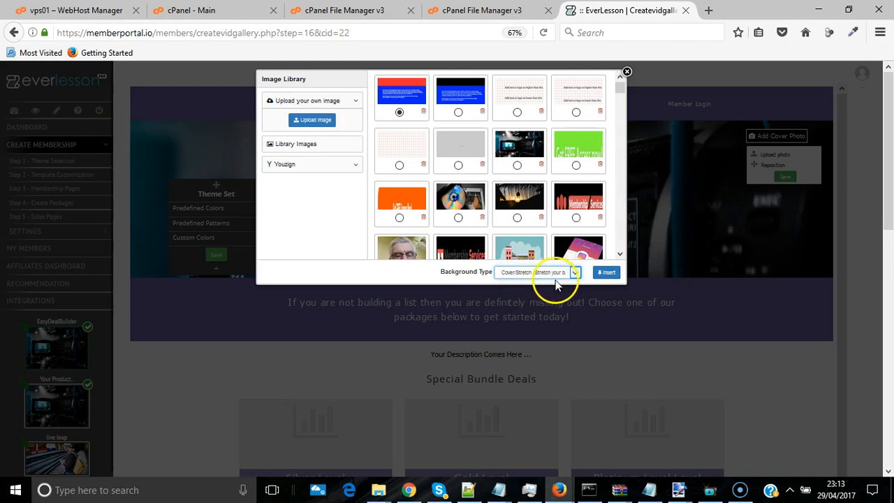
pyautogui.click(607, 273)
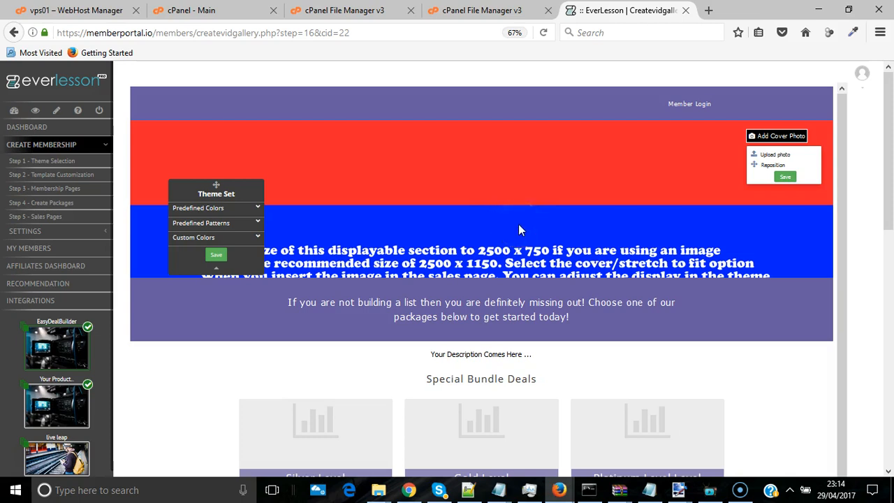
# - Reposition the cover photo upward so its blue text area fills the banner, and save both the cover and theme settings
pyautogui.click(767, 168)
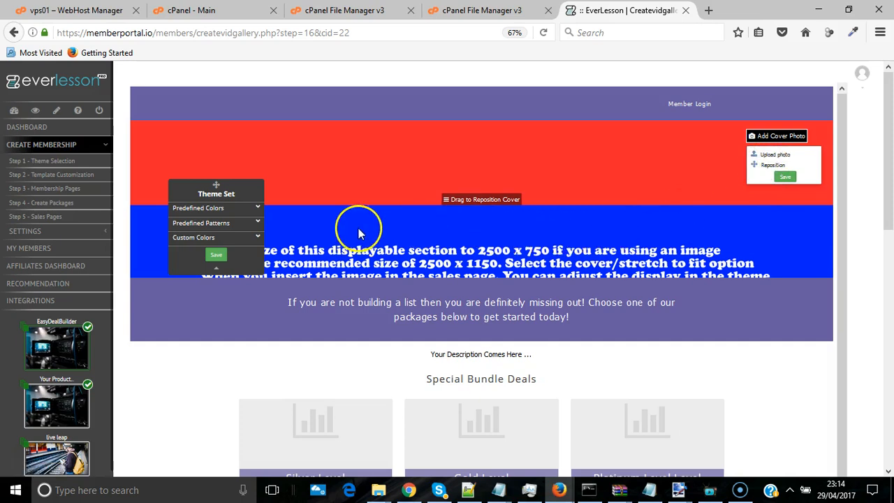
pyautogui.moveTo(358, 230); pyautogui.dragTo(358, 144)
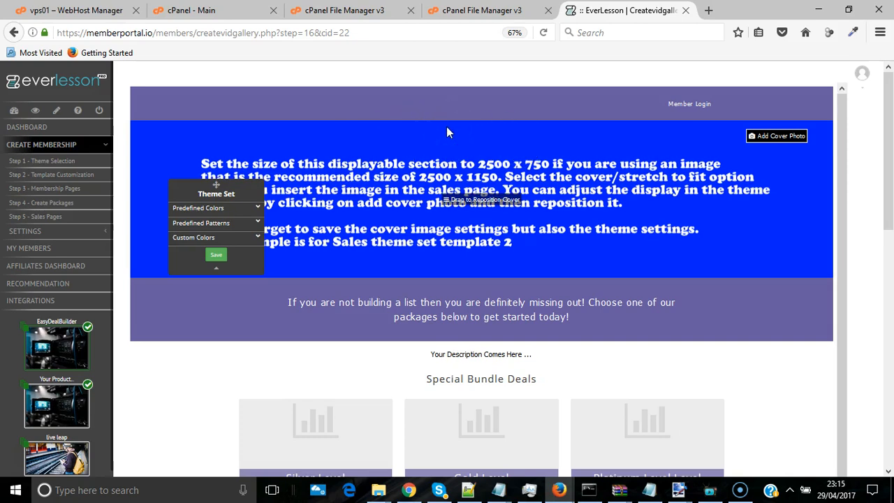
pyautogui.click(772, 137)
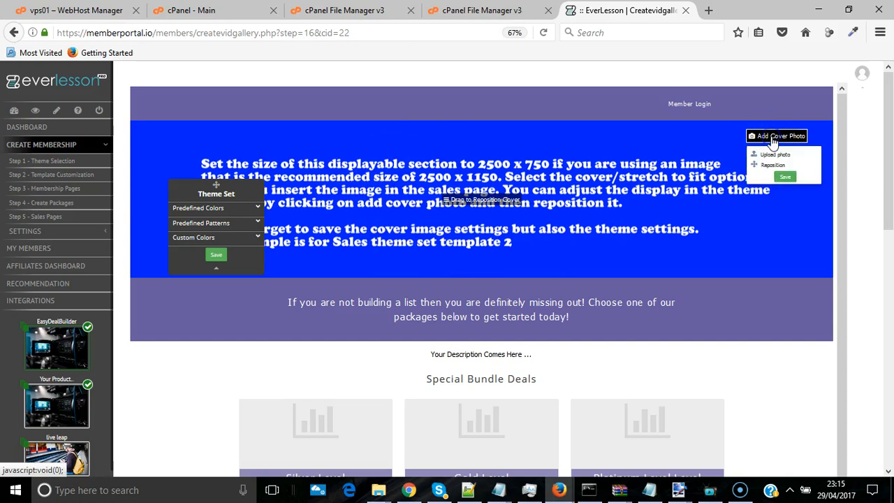
pyautogui.click(785, 176)
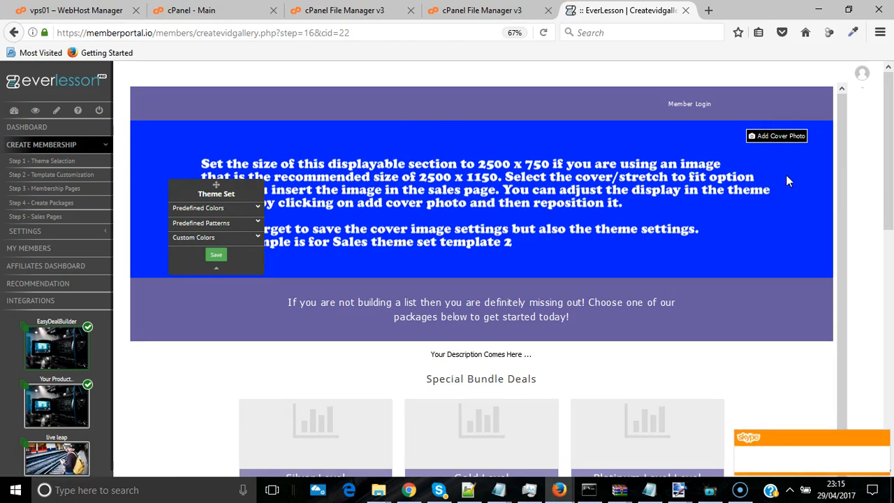
pyautogui.click(216, 257)
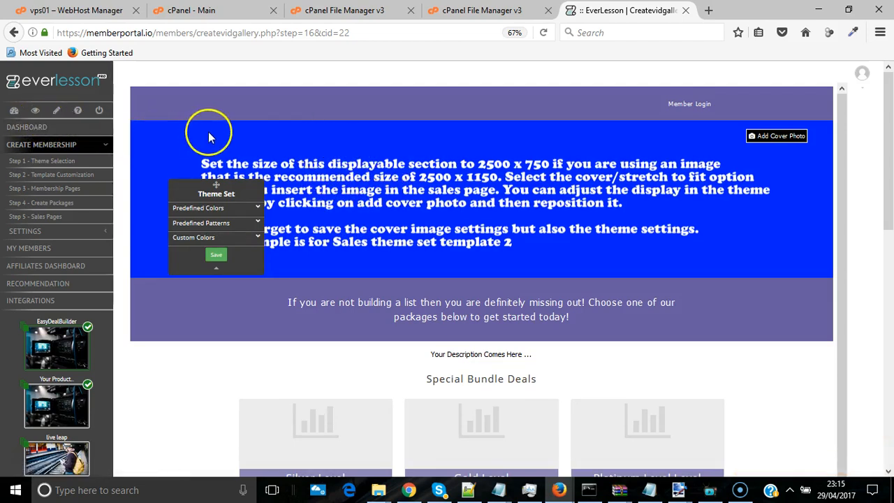
# - Preview the EasyDealBuilder main membership sales page to check its cover, and return to the Sales Pages step
pyautogui.click(51, 217)
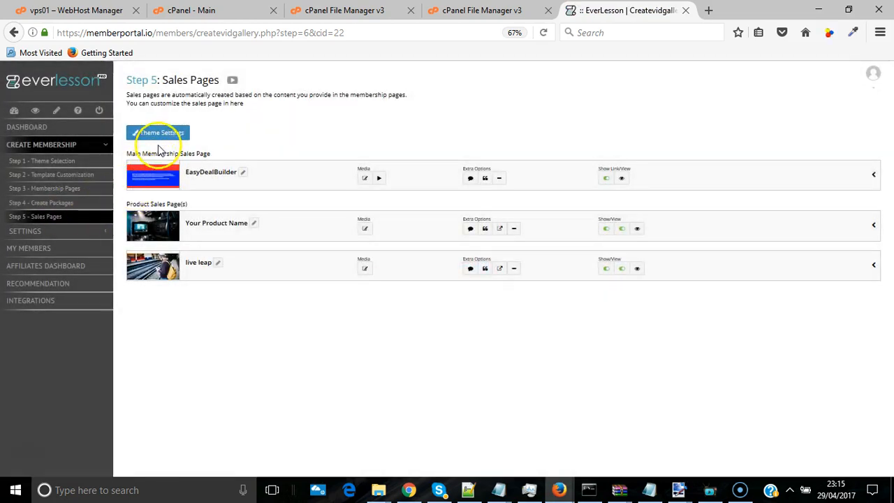
pyautogui.click(622, 181)
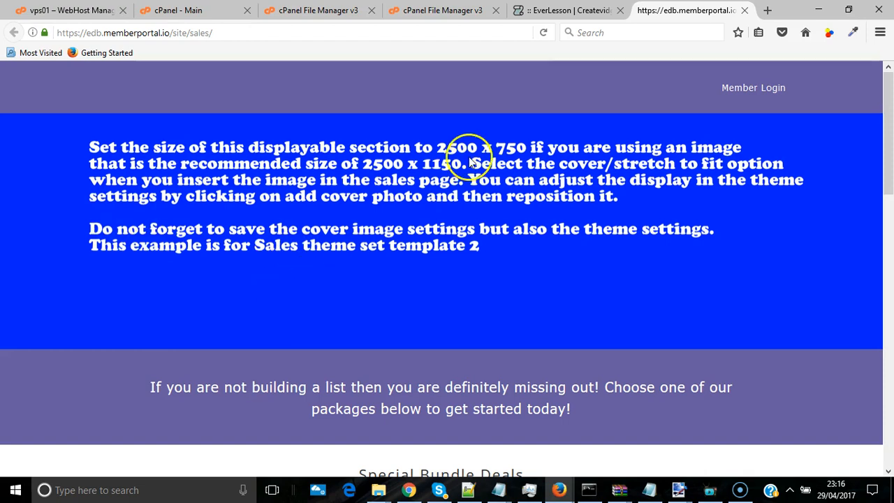
pyautogui.click(534, 13)
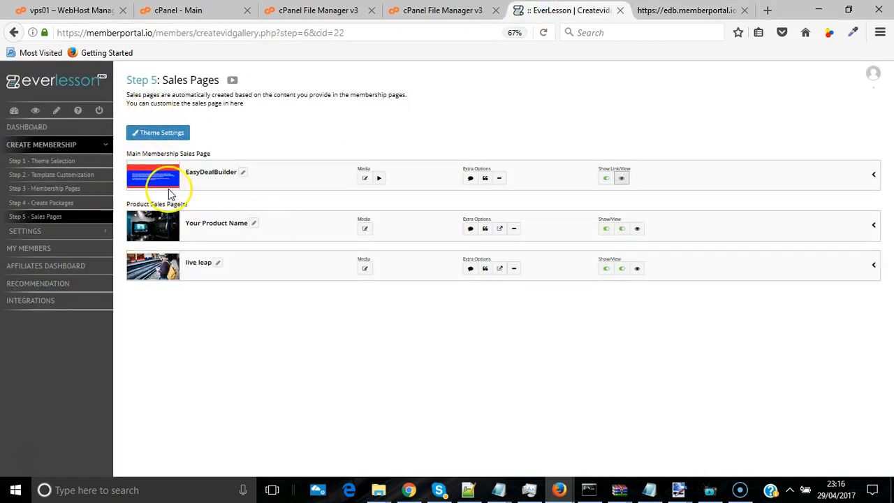
# - Replace the sales page cover with the Webinar Authority library image using Cover/Stretch, and save both the cover and theme settings
pyautogui.click(152, 136)
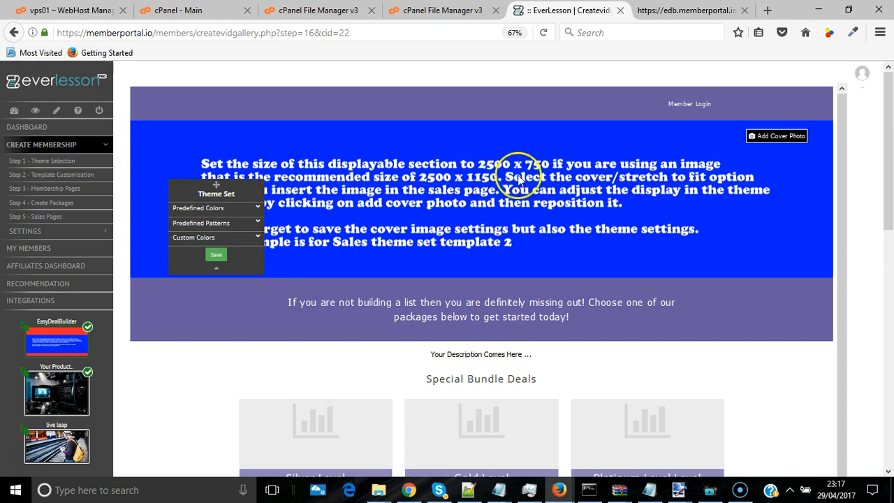
pyautogui.click(768, 135)
pyautogui.click(773, 155)
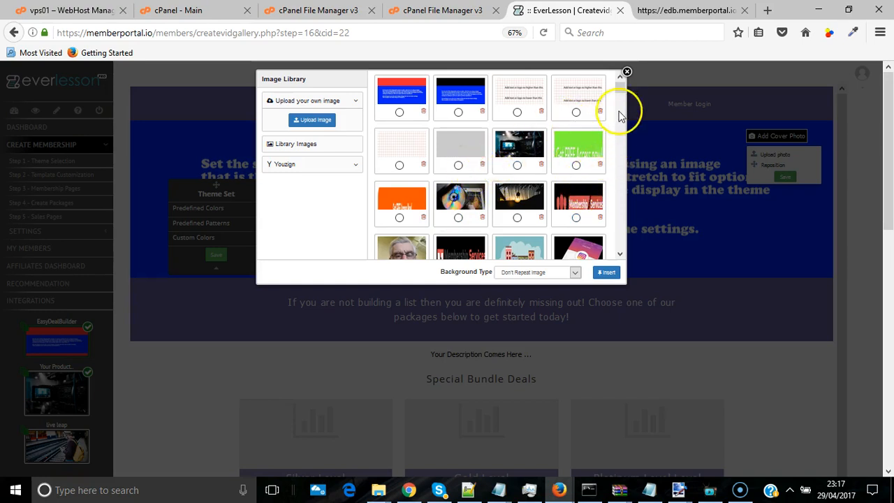
pyautogui.moveTo(620, 86); pyautogui.dragTo(621, 101)
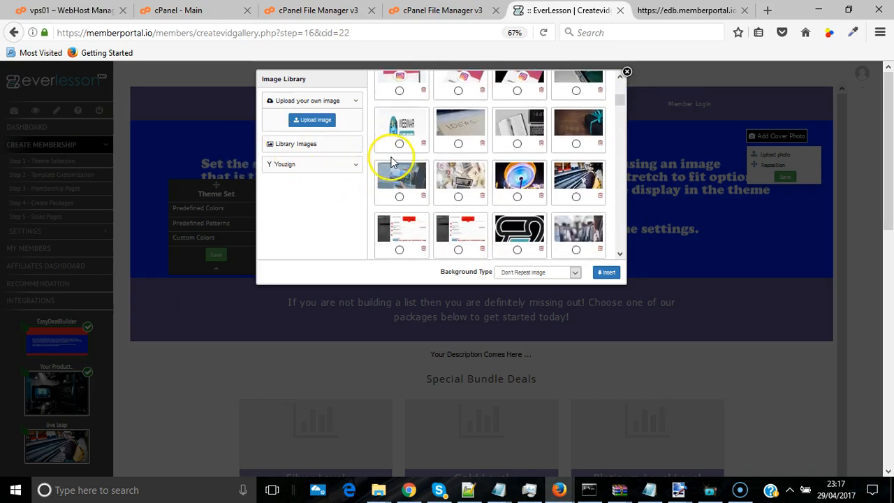
pyautogui.click(400, 144)
pyautogui.click(576, 272)
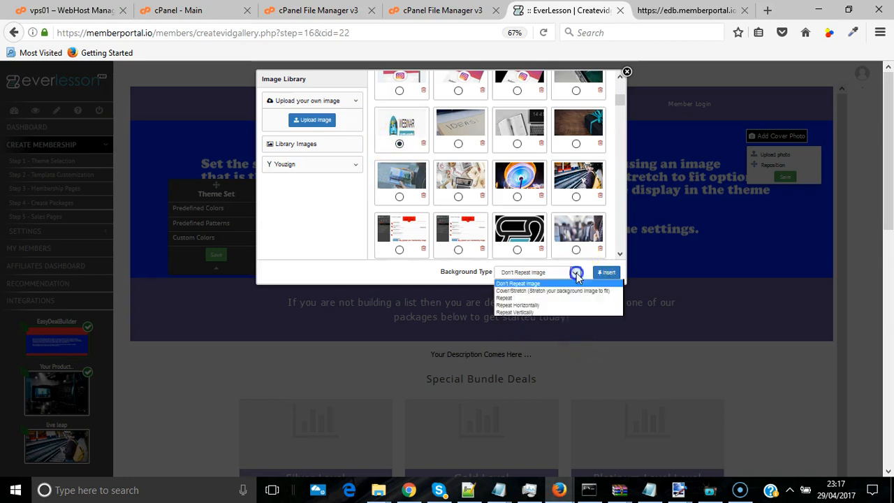
pyautogui.click(553, 291)
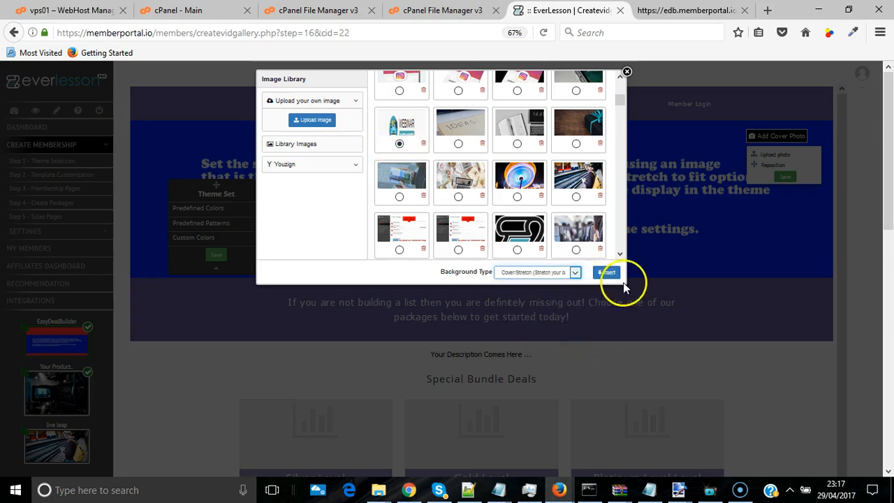
pyautogui.click(606, 273)
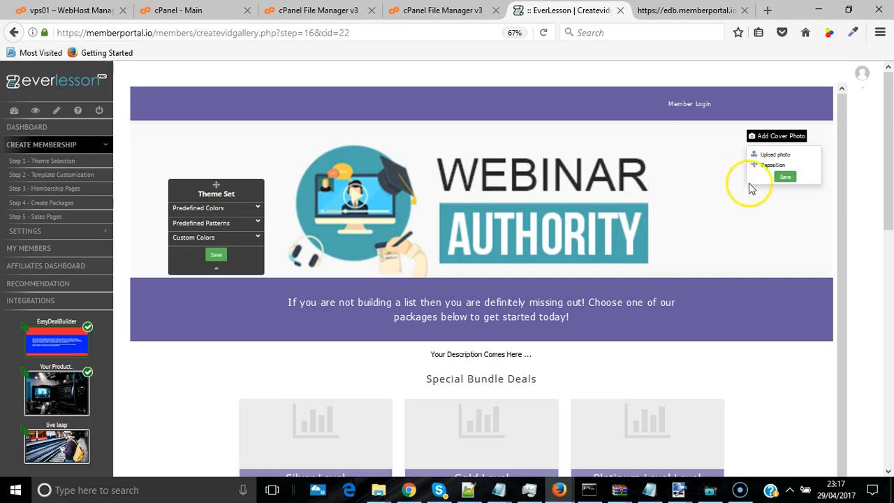
pyautogui.click(784, 178)
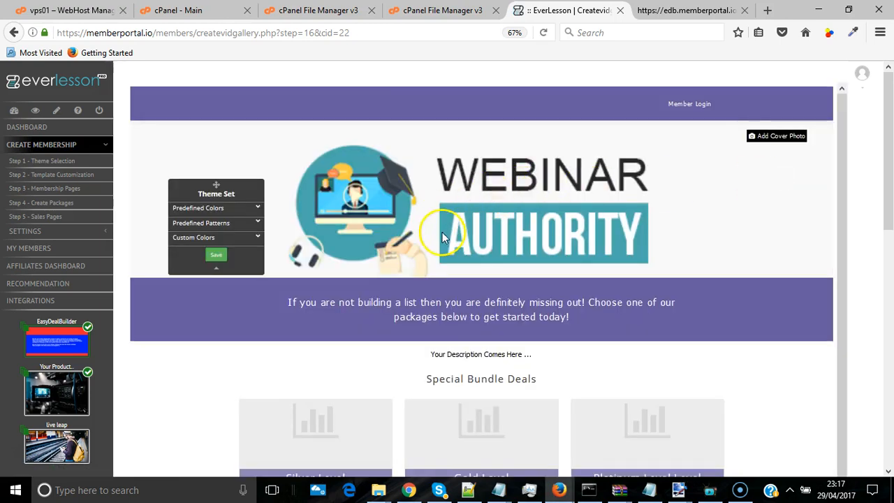
pyautogui.click(217, 256)
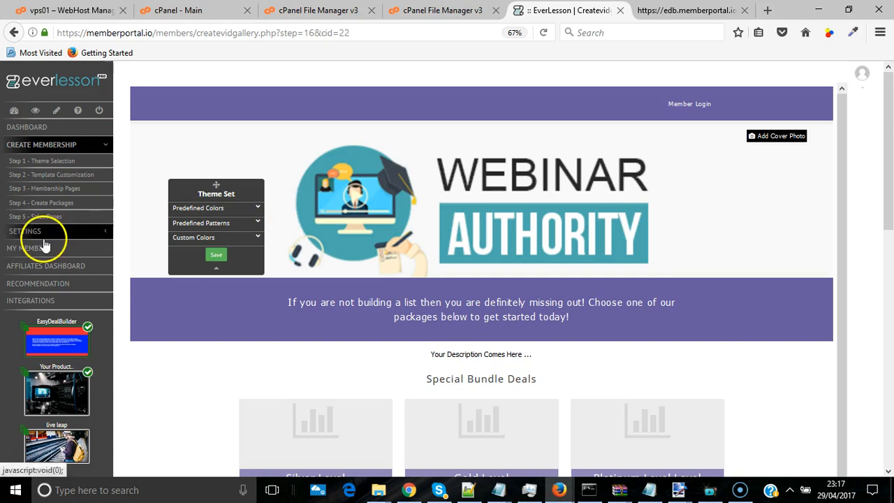
# - View the live EasyDealBuilder sales page with the Webinar Authority cover, and return to the Sales Pages list
pyautogui.click(48, 217)
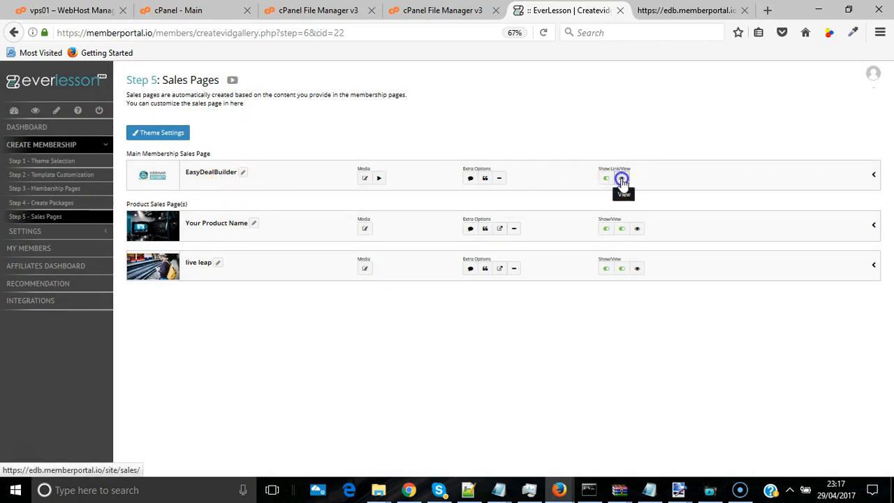
pyautogui.click(621, 178)
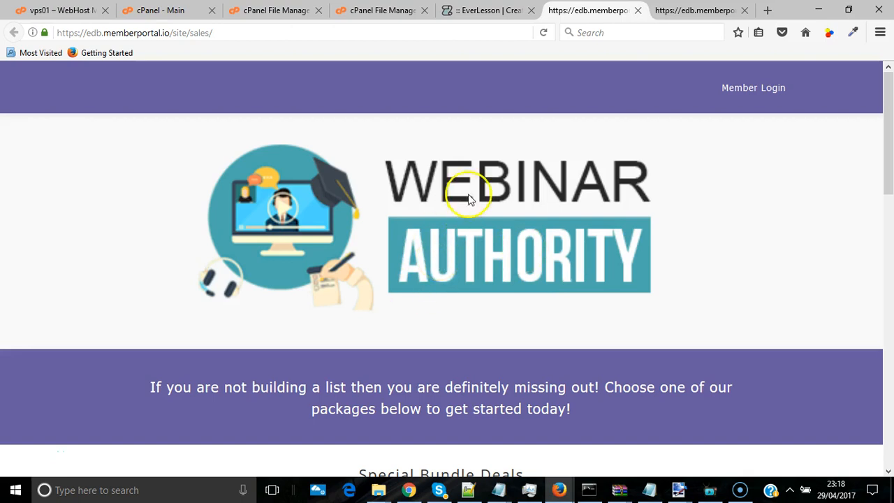
pyautogui.click(467, 12)
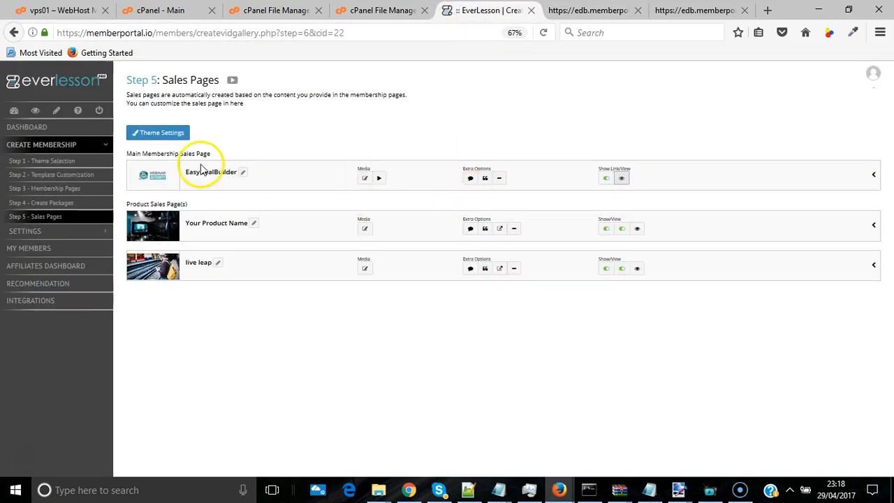
# - Reopen the theme settings and reposition the Webinar Authority cover slightly upward within the banner
pyautogui.click(164, 134)
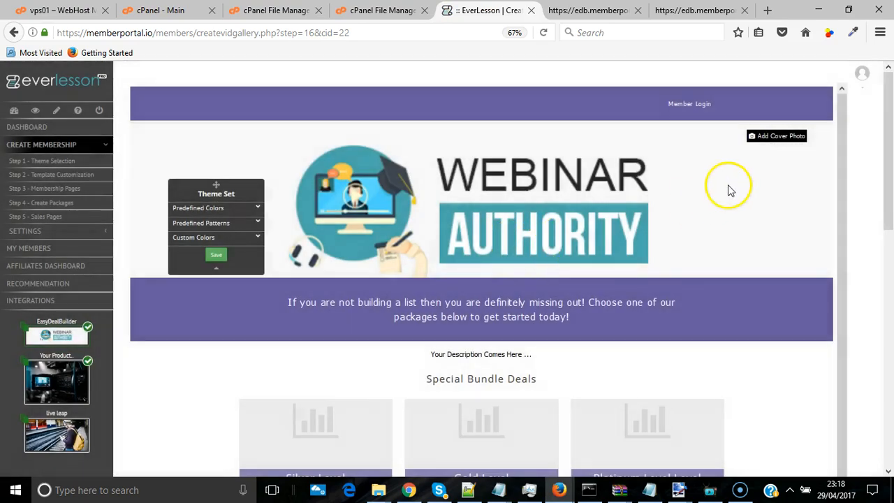
pyautogui.click(771, 140)
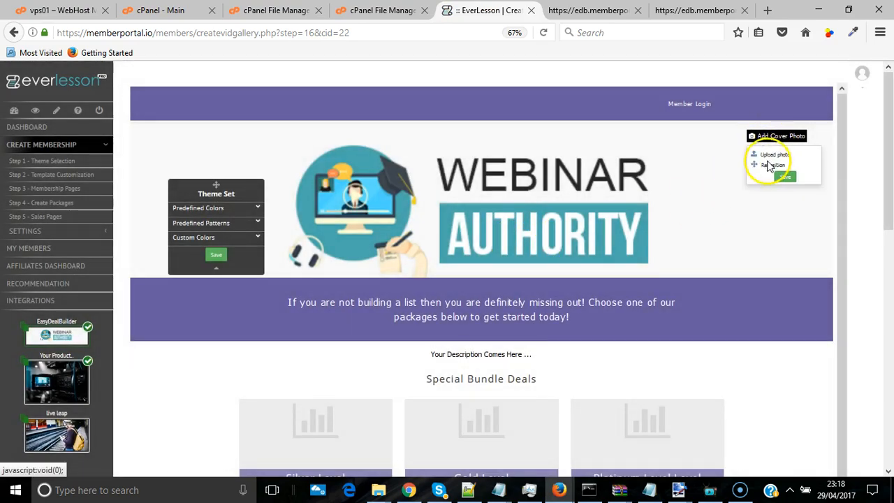
pyautogui.click(772, 164)
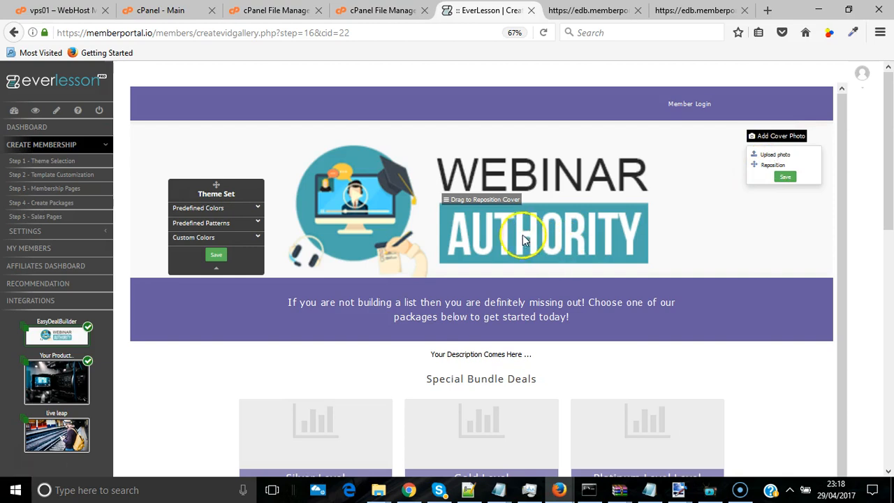
pyautogui.moveTo(533, 238); pyautogui.dragTo(529, 259)
pyautogui.moveTo(579, 188); pyautogui.dragTo(620, 212)
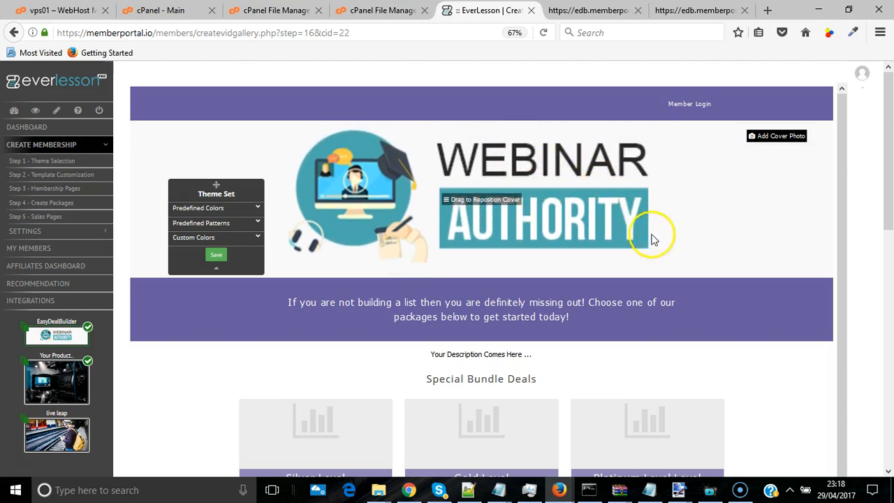
# - Insert the pink Instagram library image as the cover photo with Cover/Stretch, and reposition it upward to show more of the logo
pyautogui.click(772, 138)
pyautogui.click(769, 155)
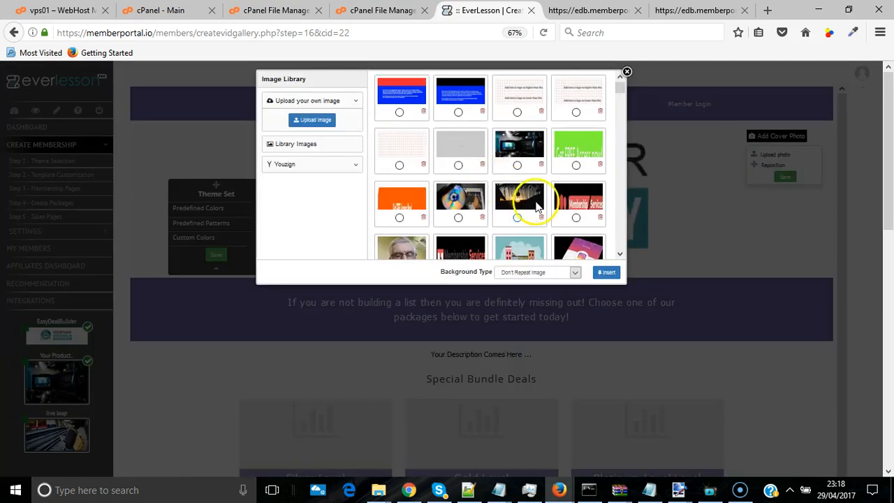
pyautogui.moveTo(620, 89); pyautogui.dragTo(621, 101)
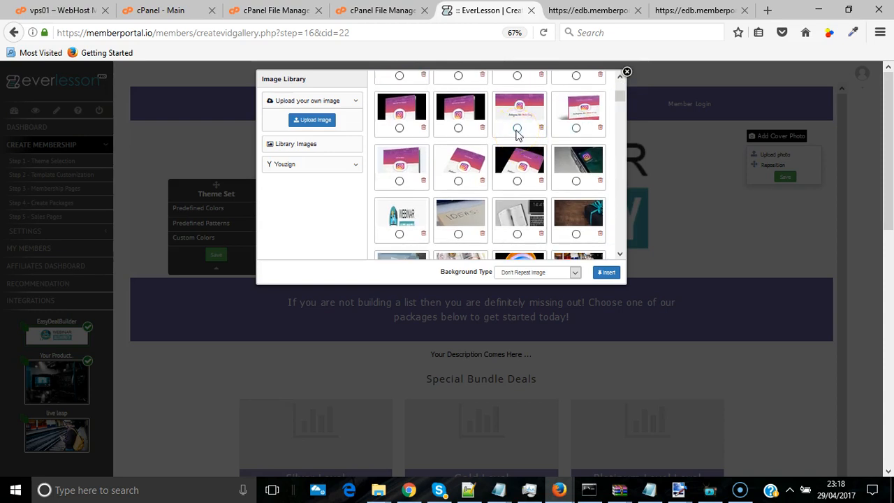
pyautogui.click(517, 128)
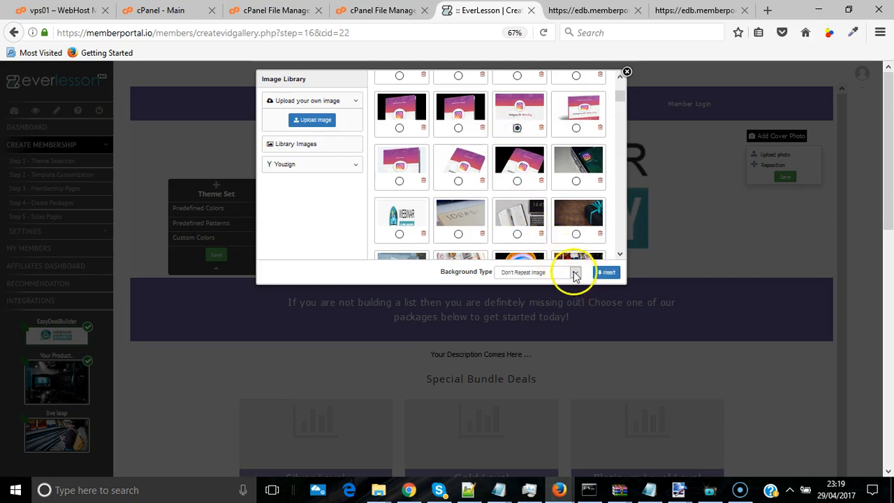
pyautogui.click(575, 272)
pyautogui.click(553, 292)
pyautogui.click(607, 272)
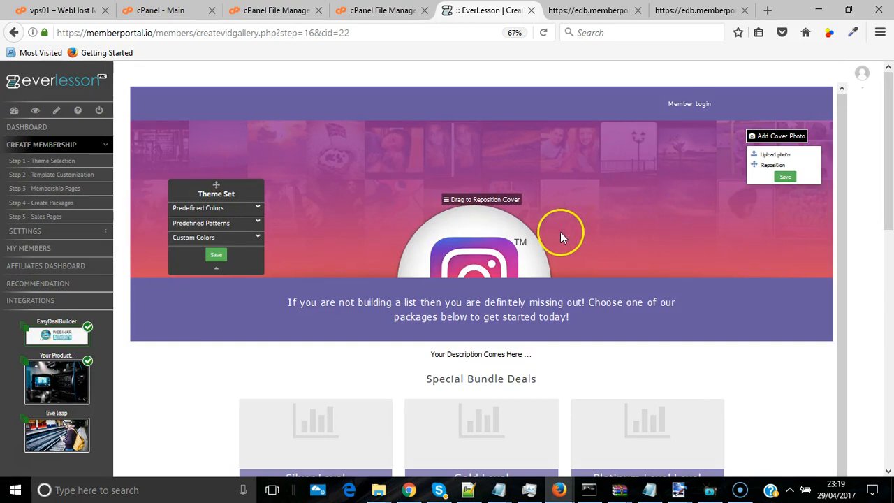
pyautogui.moveTo(620, 231); pyautogui.dragTo(615, 176)
pyautogui.click(620, 160)
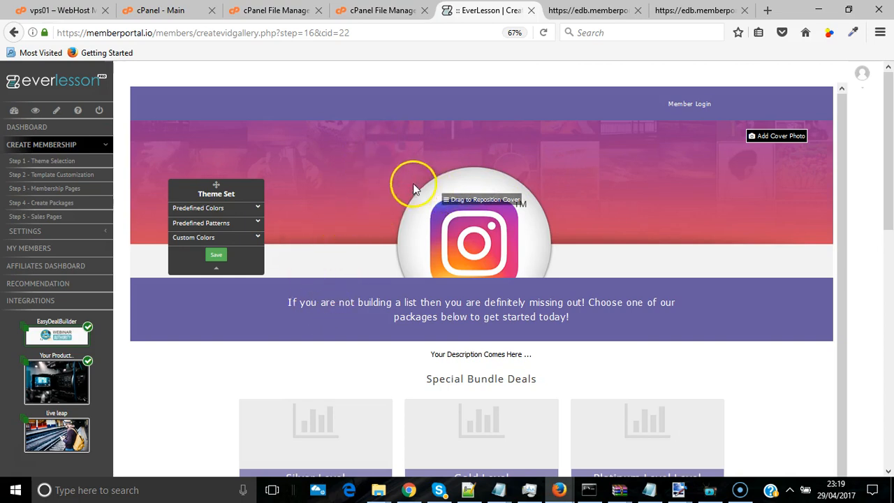
# - Save the repositioned Instagram cover photo and preview it on the live EasyDealBuilder sales page
pyautogui.click(776, 137)
pyautogui.click(783, 177)
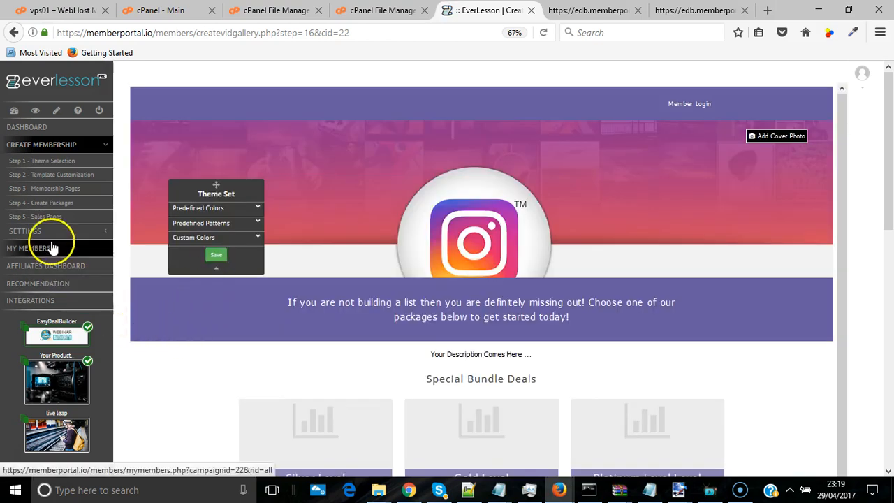
pyautogui.click(50, 218)
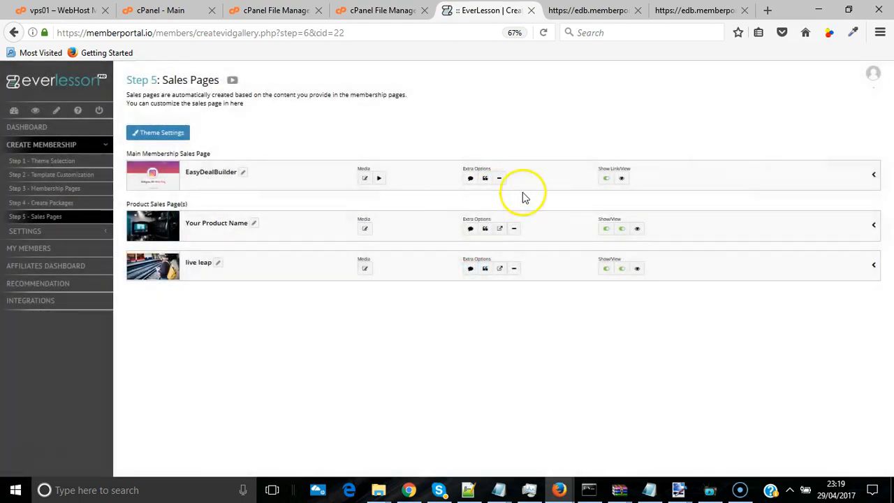
pyautogui.click(622, 179)
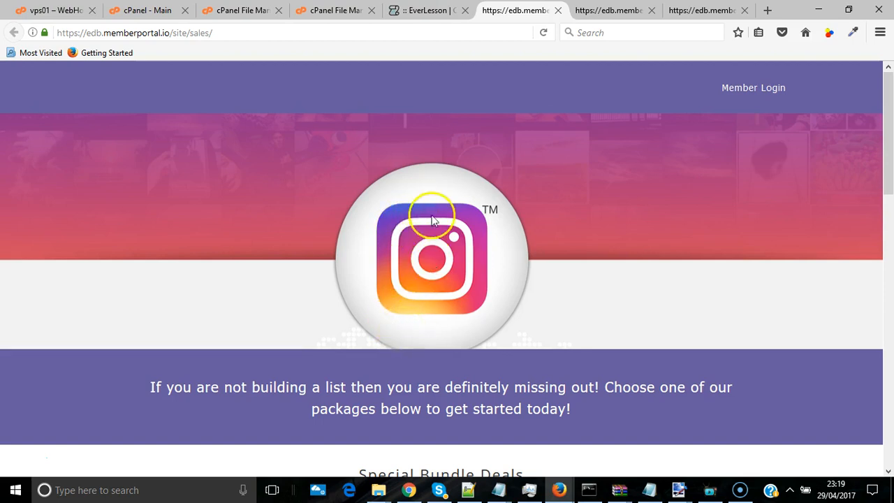
# - Reopen the sales page theme settings and reposition the Instagram cover upward so the whole Instagram icon sits inside the banner
pyautogui.click(432, 16)
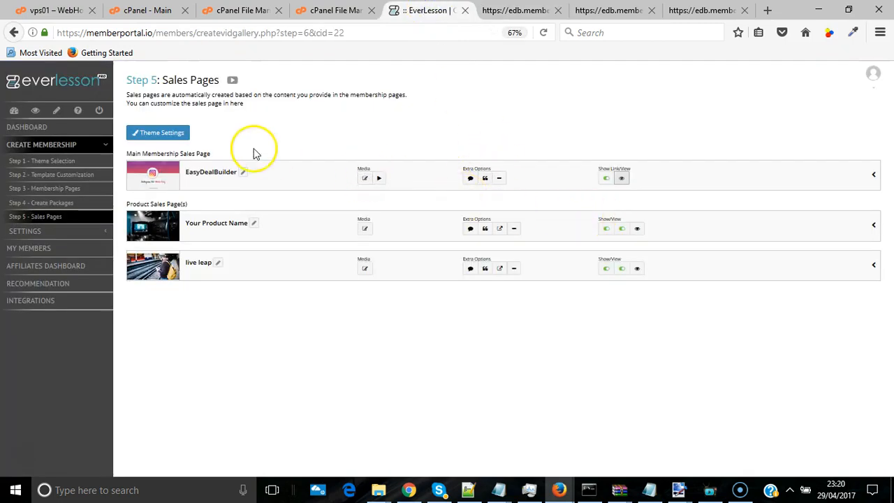
pyautogui.click(154, 134)
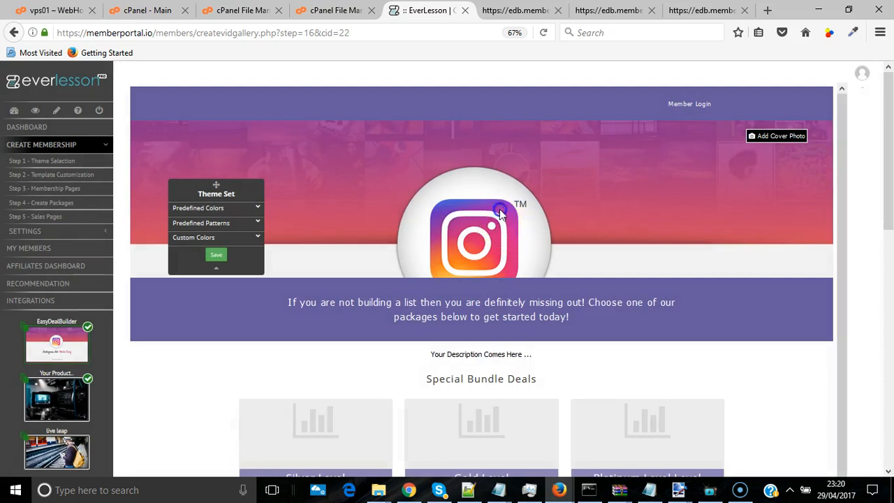
pyautogui.click(768, 135)
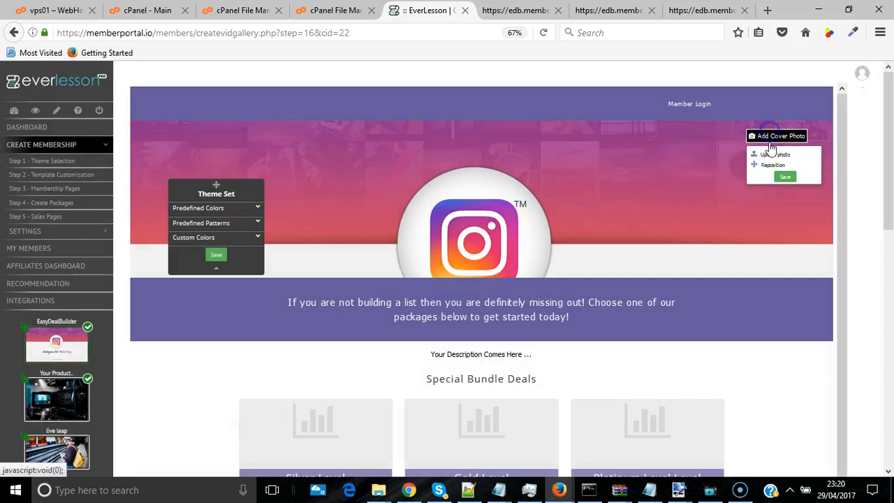
pyautogui.click(771, 166)
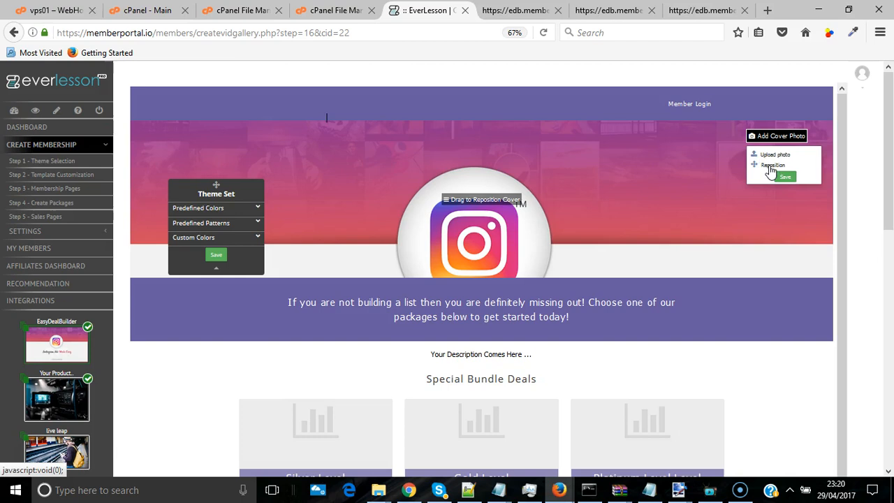
pyautogui.moveTo(528, 244); pyautogui.dragTo(536, 94)
pyautogui.moveTo(541, 129); pyautogui.dragTo(541, 156)
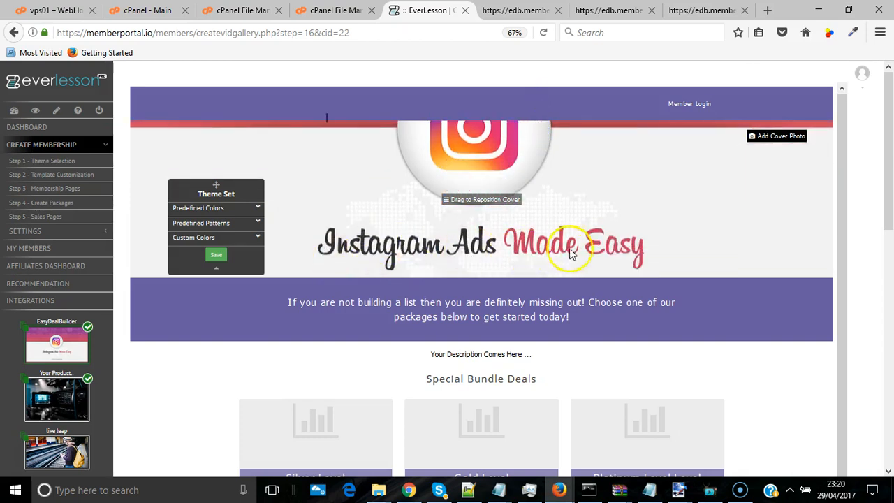
pyautogui.moveTo(535, 148); pyautogui.dragTo(576, 197)
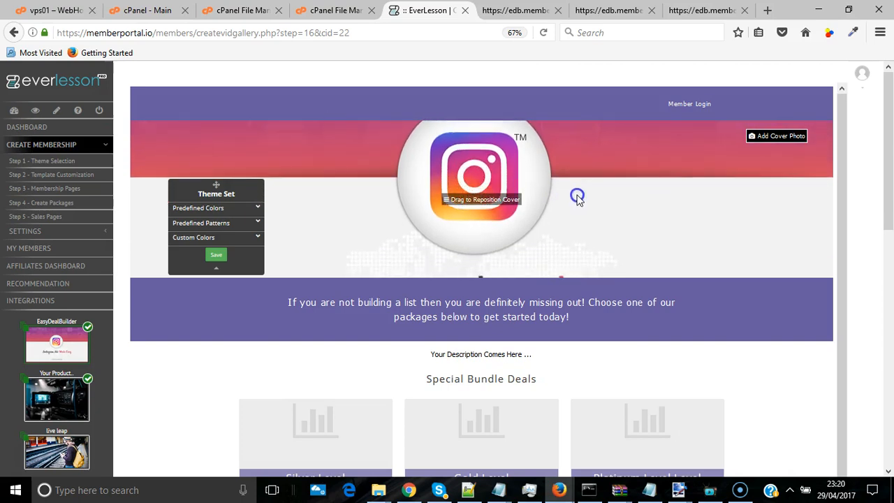
# - Save the new cover position and the theme settings, and preview the live EasyDealBuilder sales page from the Sales Pages list
pyautogui.click(756, 141)
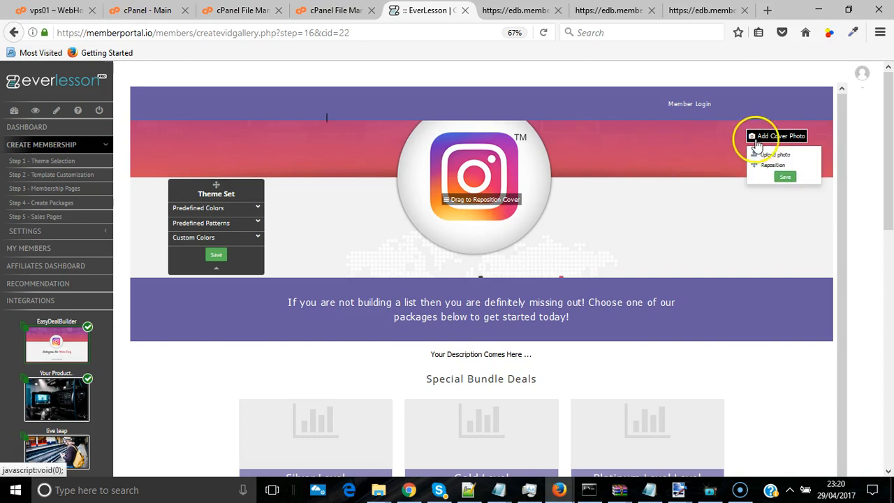
pyautogui.click(787, 179)
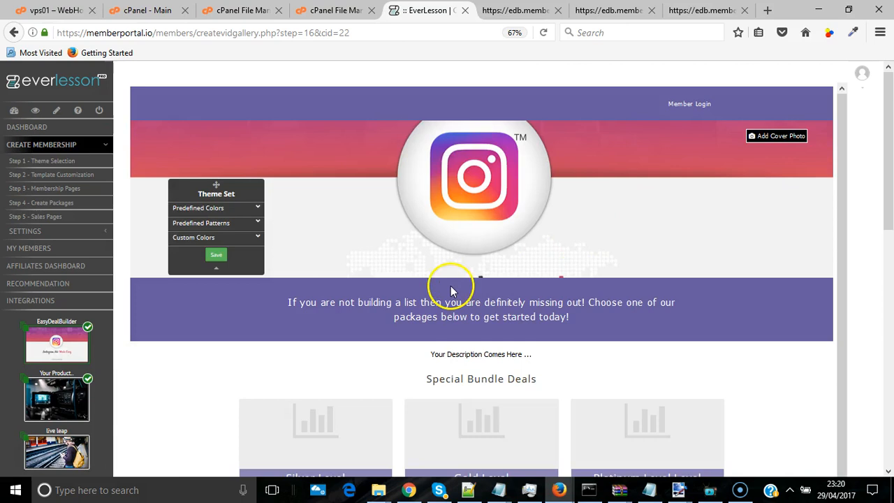
pyautogui.click(217, 257)
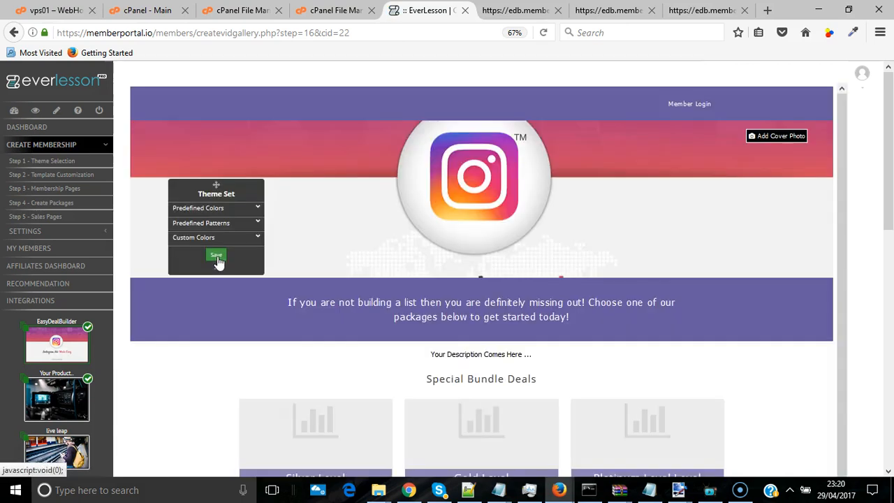
pyautogui.click(51, 217)
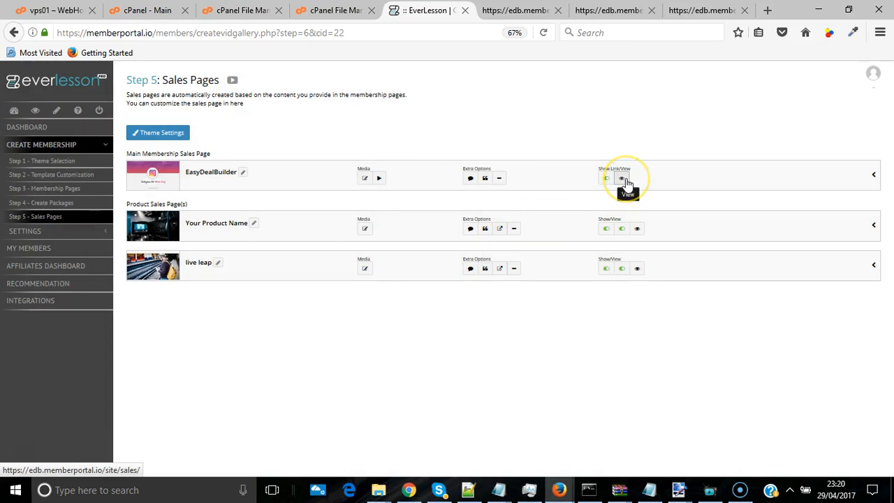
pyautogui.click(623, 179)
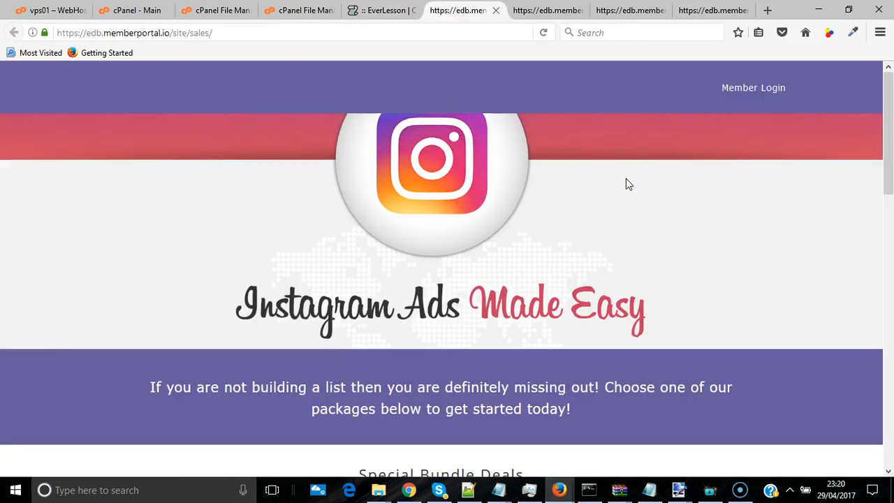